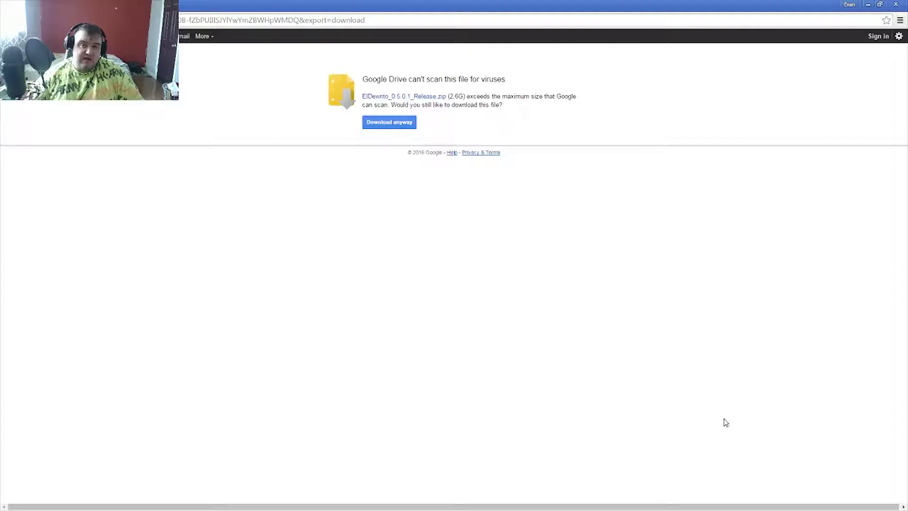
Restore the browser window with the Google Drive download page, move it aside and minimize it.
{"action": "double_click", "coordinate": [264, 6]}
{"action": "left_click_drag", "start_coordinate": [230, 25], "coordinate": [226, 7]}
{"action": "left_click_drag", "start_coordinate": [173, 86], "coordinate": [278, 86]}
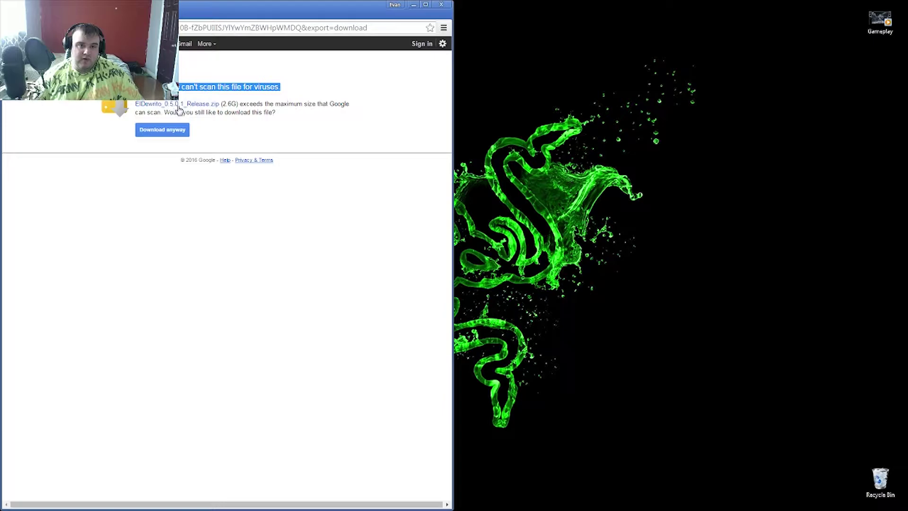
{"action": "left_click_drag", "start_coordinate": [248, 12], "coordinate": [661, 7]}
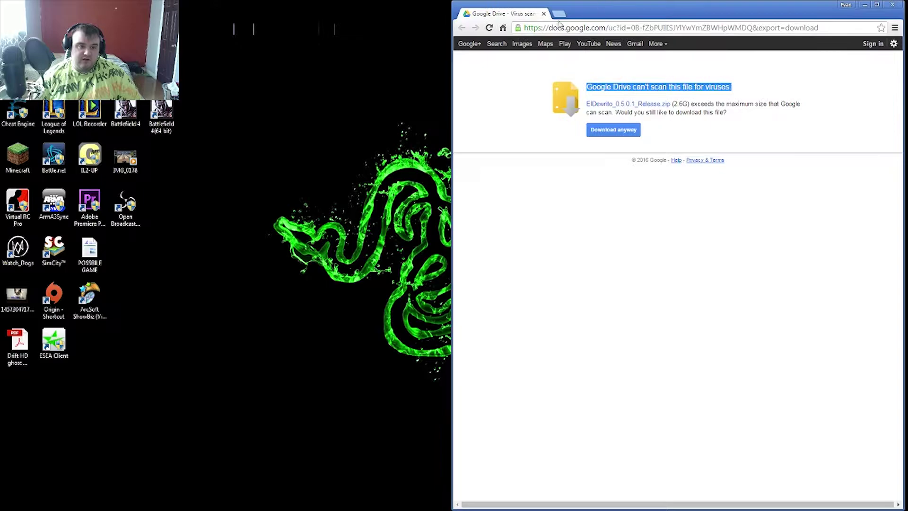
{"action": "left_click", "coordinate": [863, 6]}
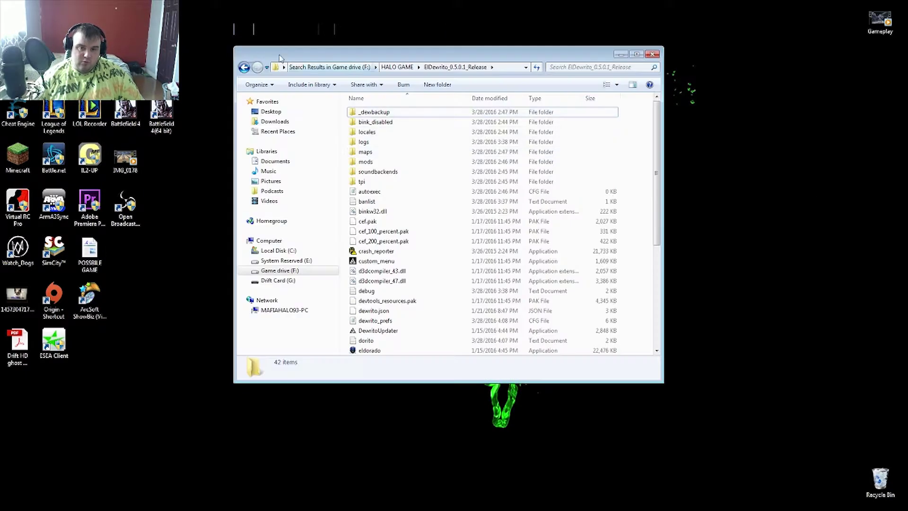
Scan the ElDewrito_0.5.0.1_Release ZIP archive in the HALO GAME folder with Microsoft Security Essentials and move the scan window aside.
{"action": "scroll", "coordinate": [454, 211], "scroll_direction": "down", "scroll_amount": 5}
{"action": "left_click", "coordinate": [397, 67]}
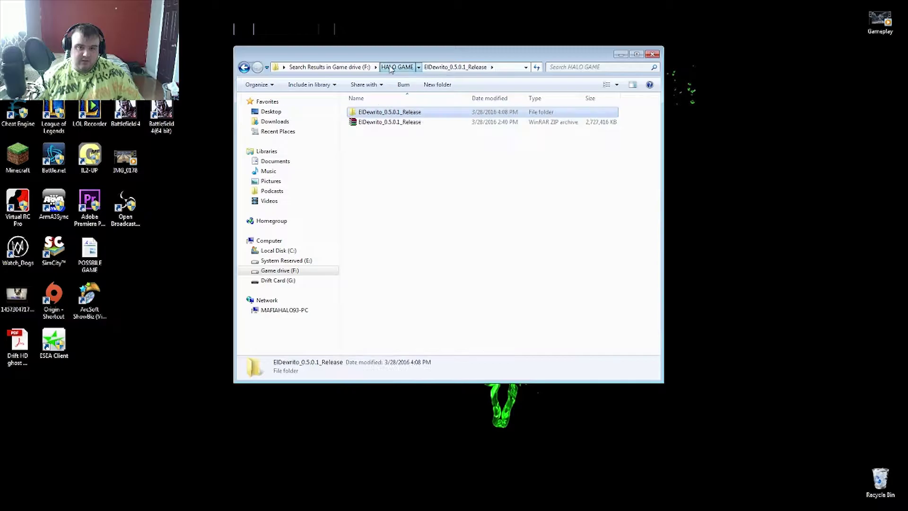
{"action": "left_click", "coordinate": [384, 124]}
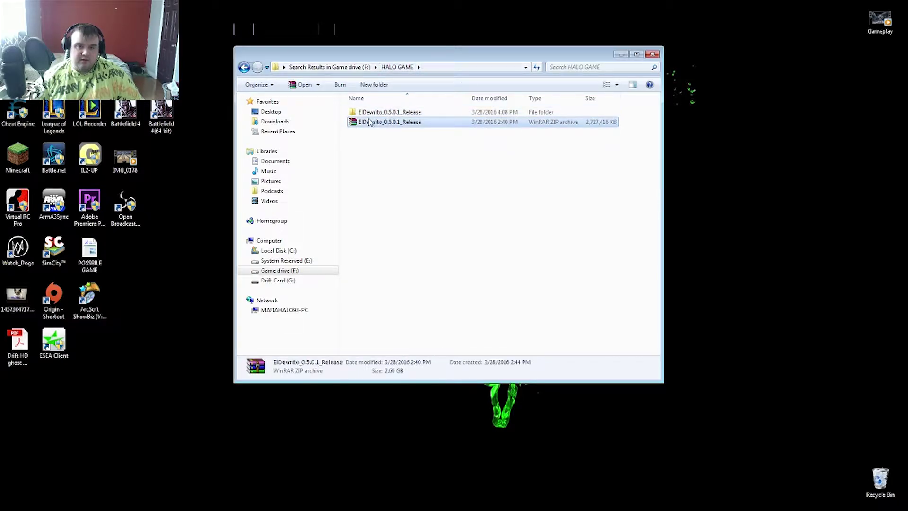
{"action": "right_click", "coordinate": [369, 124]}
{"action": "left_click", "coordinate": [402, 145]}
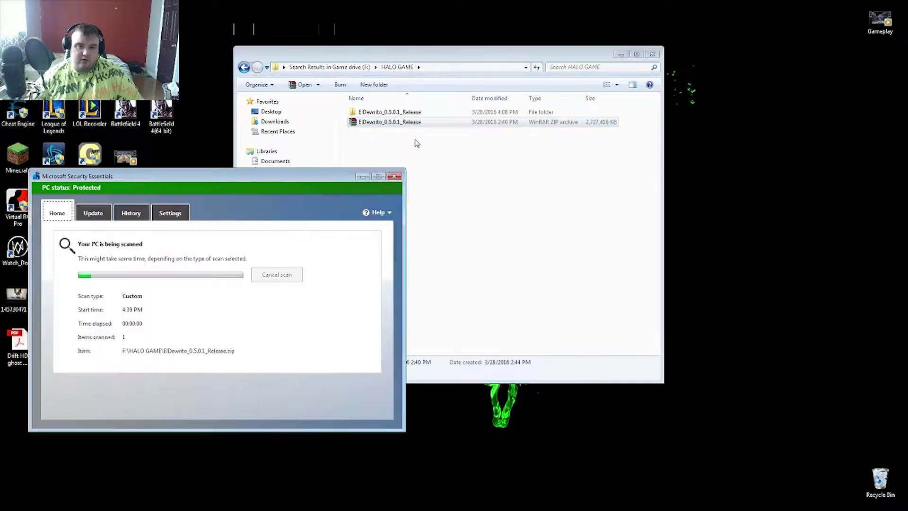
{"action": "left_click_drag", "start_coordinate": [318, 172], "coordinate": [560, 265]}
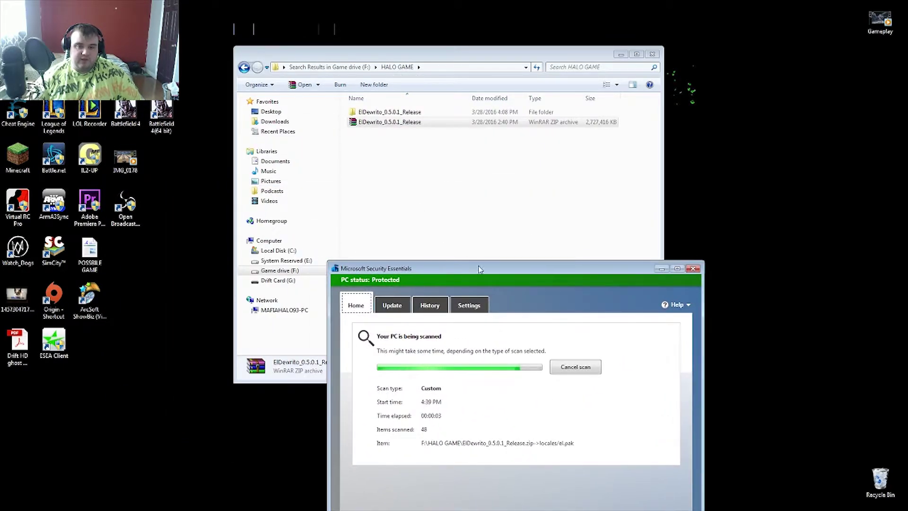
{"action": "left_click_drag", "start_coordinate": [507, 271], "coordinate": [621, 250]}
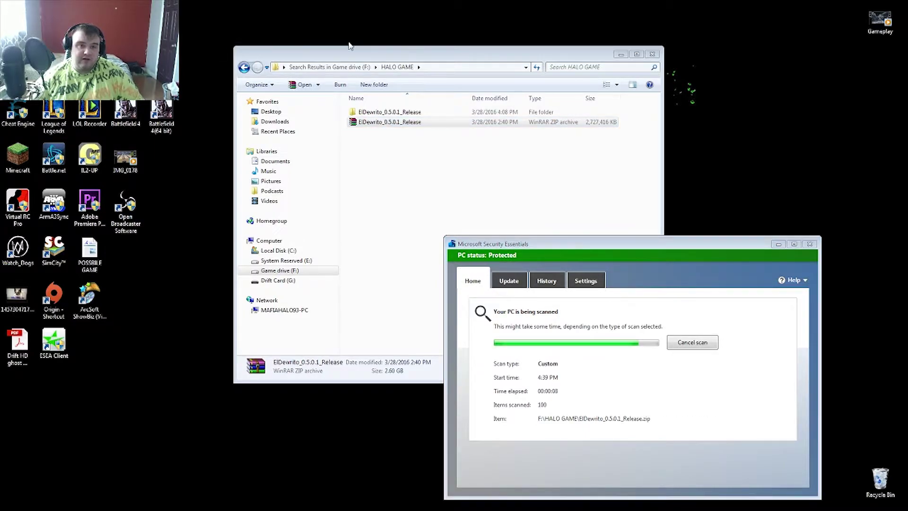
Open the extracted ElDewrito_0.5.0.1_Release folder and look through its files, including the eldorado application.
{"action": "left_click", "coordinate": [450, 122]}
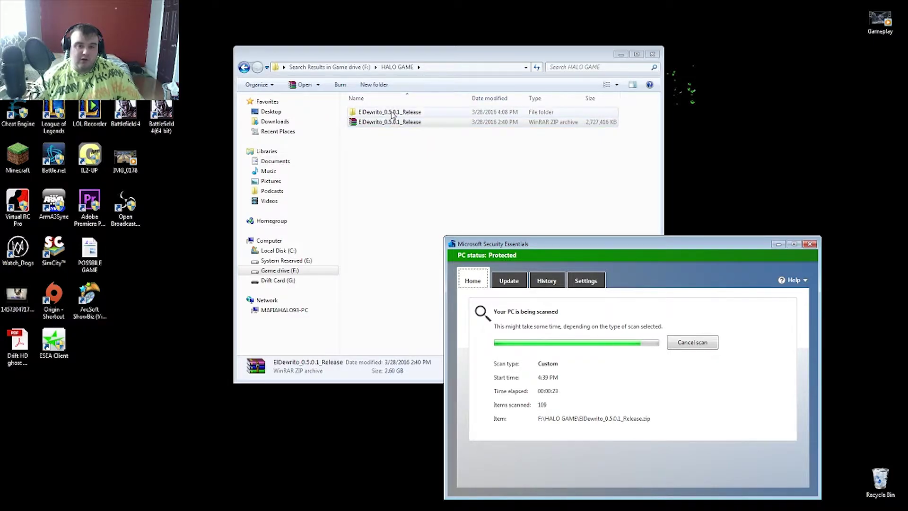
{"action": "double_click", "coordinate": [391, 113]}
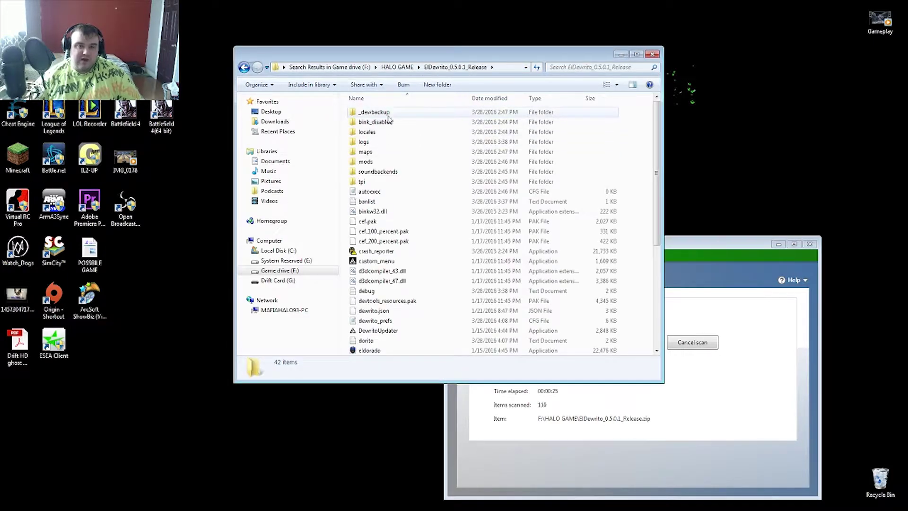
{"action": "scroll", "coordinate": [399, 163], "scroll_direction": "down", "scroll_amount": 6}
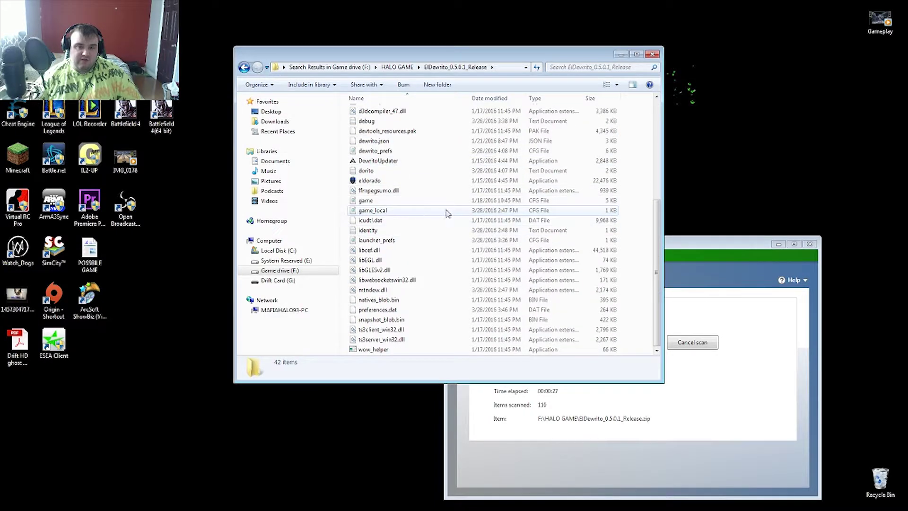
{"action": "scroll", "coordinate": [464, 265], "scroll_direction": "up", "scroll_amount": 6}
{"action": "scroll", "coordinate": [396, 184], "scroll_direction": "down", "scroll_amount": 6}
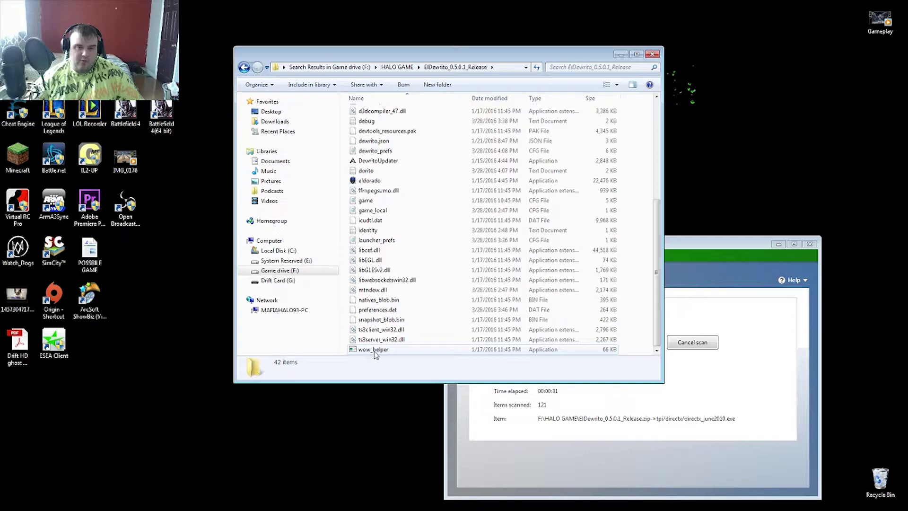
{"action": "scroll", "coordinate": [444, 234], "scroll_direction": "up", "scroll_amount": 6}
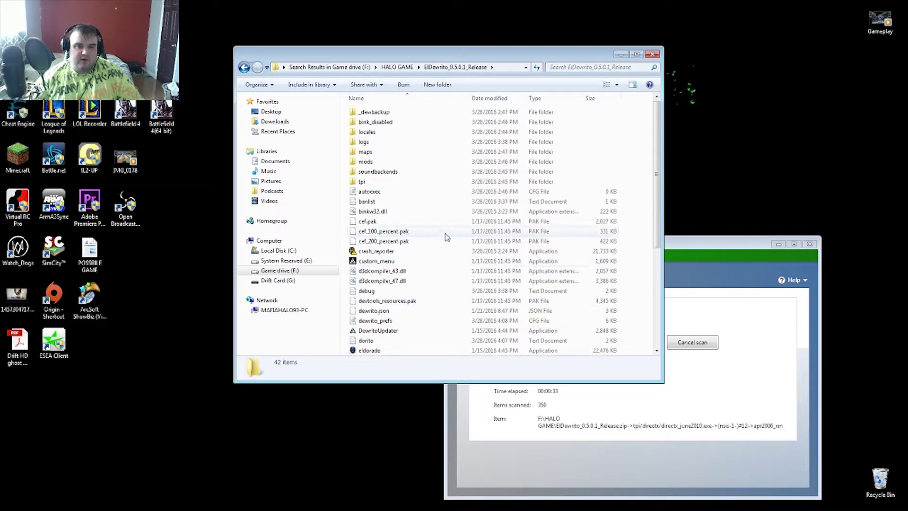
{"action": "scroll", "coordinate": [375, 142], "scroll_direction": "down", "scroll_amount": 1}
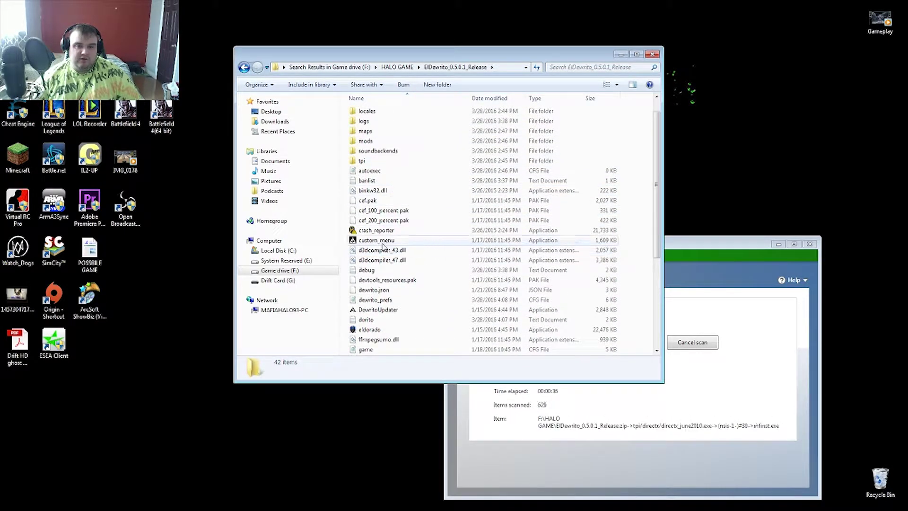
{"action": "scroll", "coordinate": [378, 245], "scroll_direction": "down", "scroll_amount": 1}
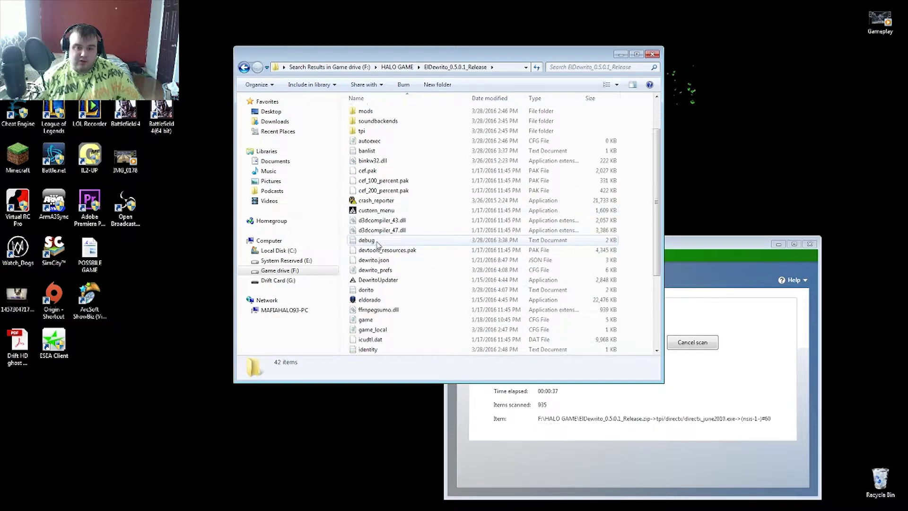
{"action": "left_click", "coordinate": [365, 300]}
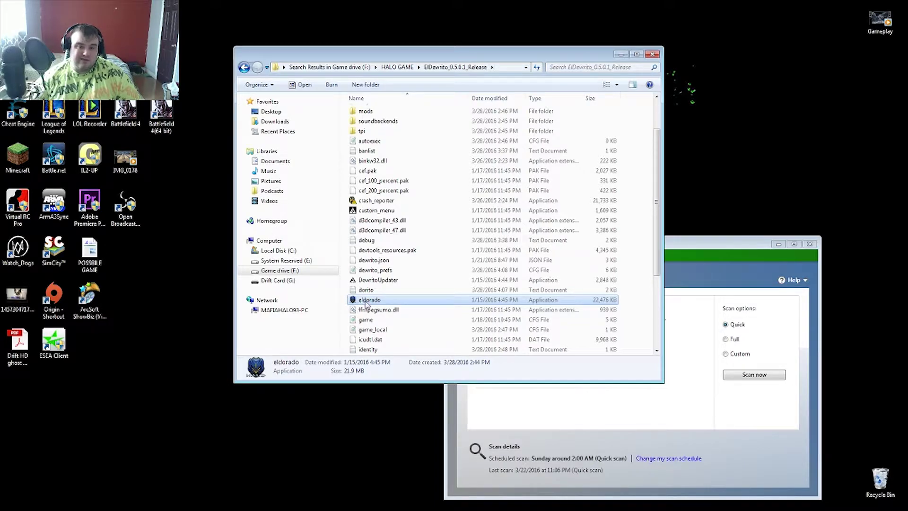
{"action": "scroll", "coordinate": [366, 303], "scroll_direction": "down", "scroll_amount": 1}
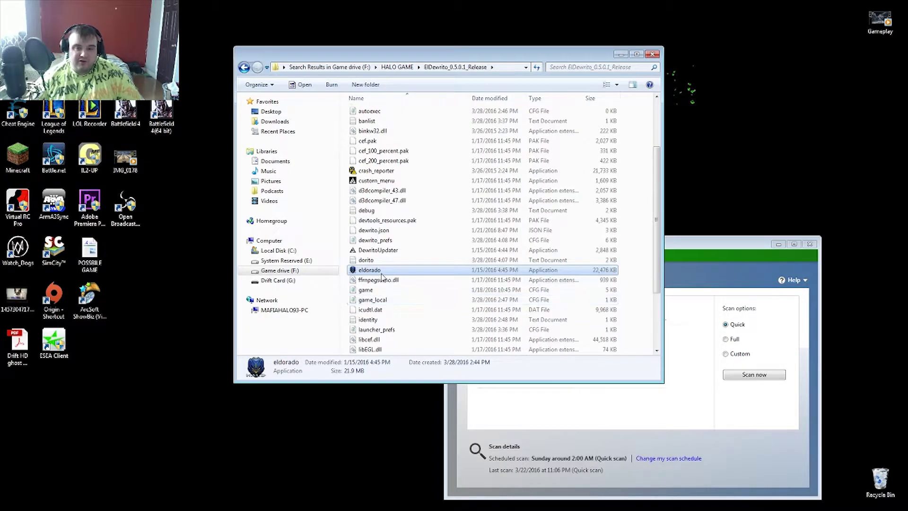
Launch the DewritoUpdater application and close the Microsoft Security Essentials window.
{"action": "left_click", "coordinate": [363, 251]}
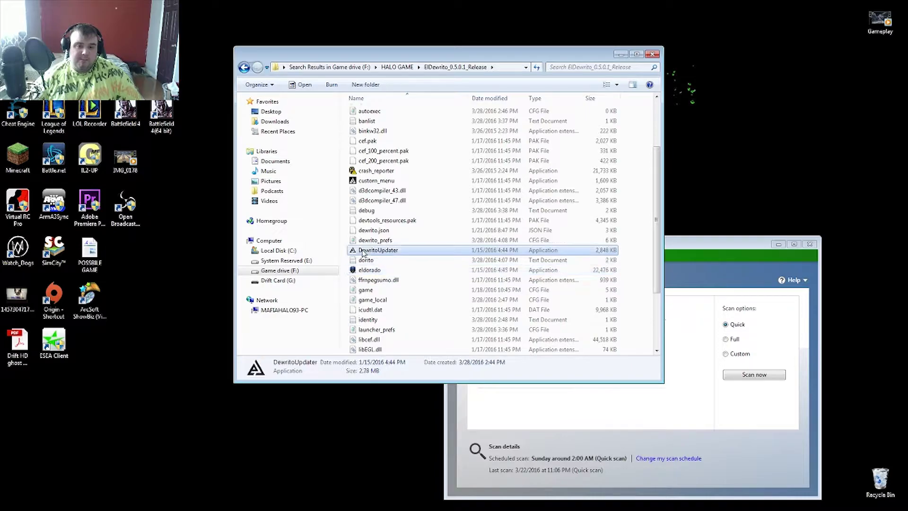
{"action": "right_click", "coordinate": [394, 254]}
{"action": "left_click", "coordinate": [418, 264]}
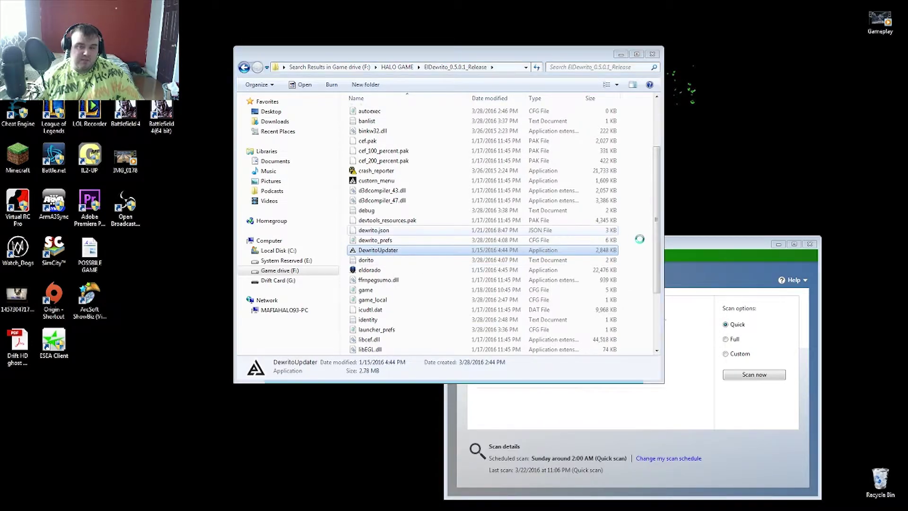
{"action": "left_click", "coordinate": [686, 245]}
{"action": "left_click", "coordinate": [696, 183]}
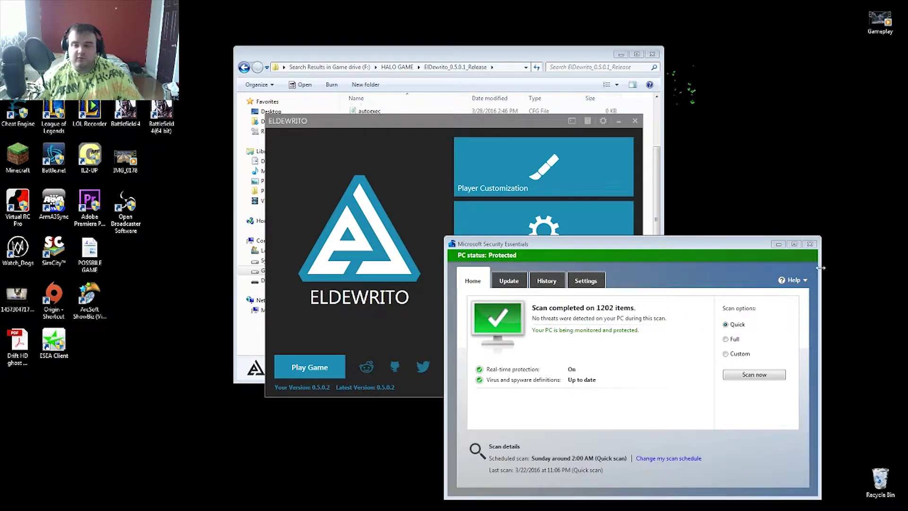
{"action": "left_click", "coordinate": [810, 244]}
{"action": "left_click_drag", "start_coordinate": [367, 121], "coordinate": [397, 129]}
Examine the player name, armor and color options in Player Customization and return to the launcher's main page.
{"action": "left_click", "coordinate": [542, 183]}
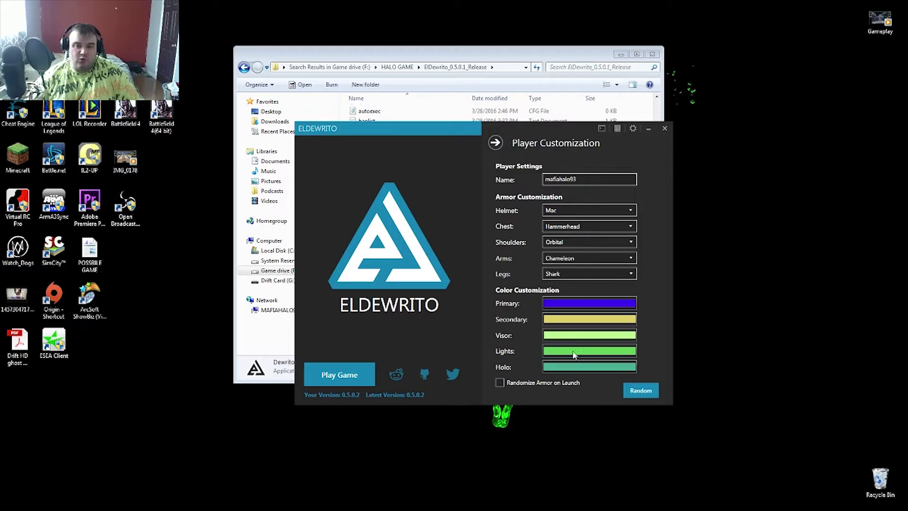
{"action": "left_click_drag", "start_coordinate": [585, 178], "coordinate": [543, 179]}
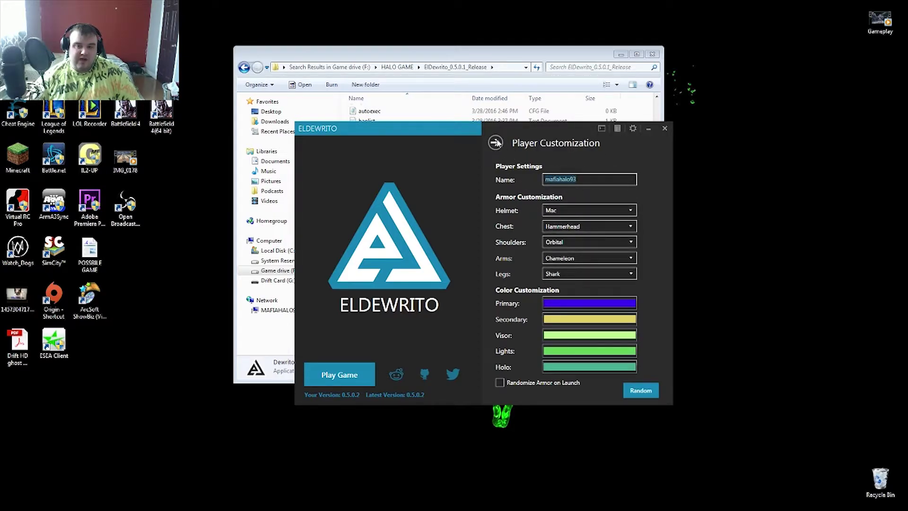
{"action": "left_click", "coordinate": [495, 143]}
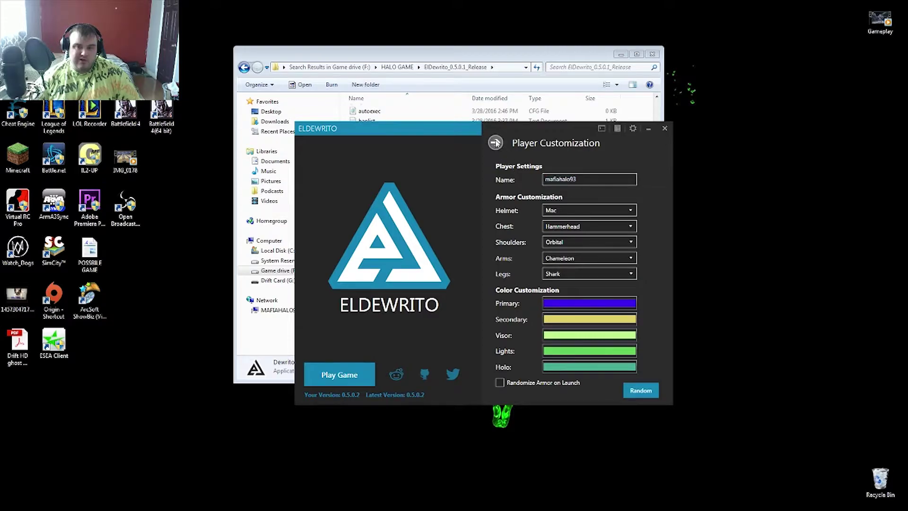
Disable Sprint Enabled in the launcher's host settings and return to the main page.
{"action": "left_click", "coordinate": [555, 244]}
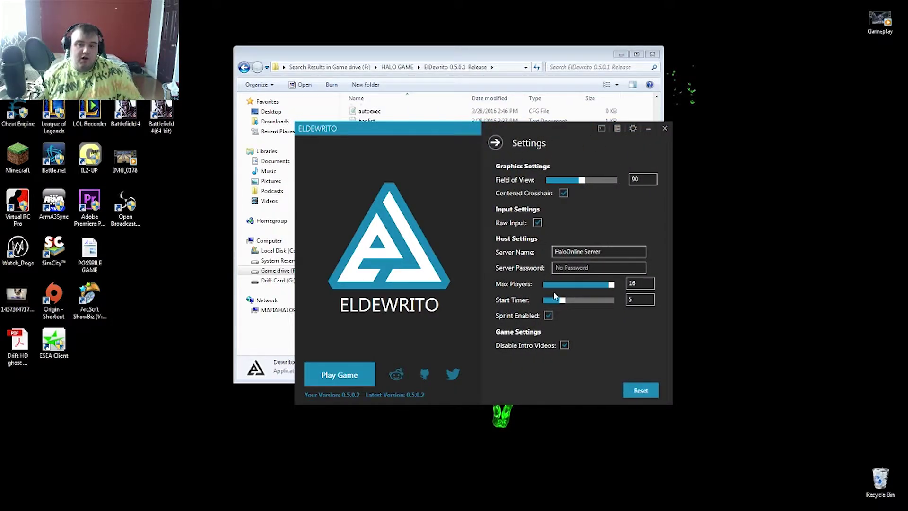
{"action": "left_click", "coordinate": [548, 315]}
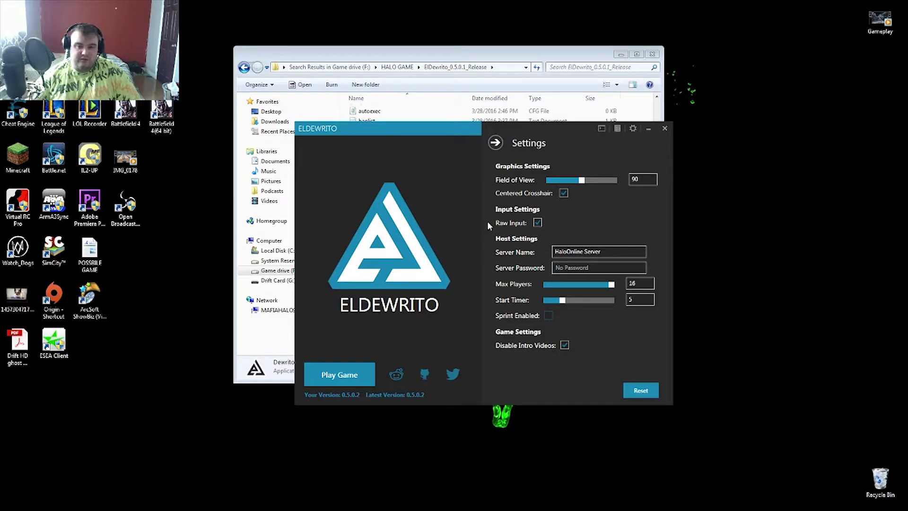
{"action": "left_click", "coordinate": [495, 142]}
Review the VOIP settings, toggling Push To Talk off and back on, and return to the main page.
{"action": "left_click", "coordinate": [527, 314]}
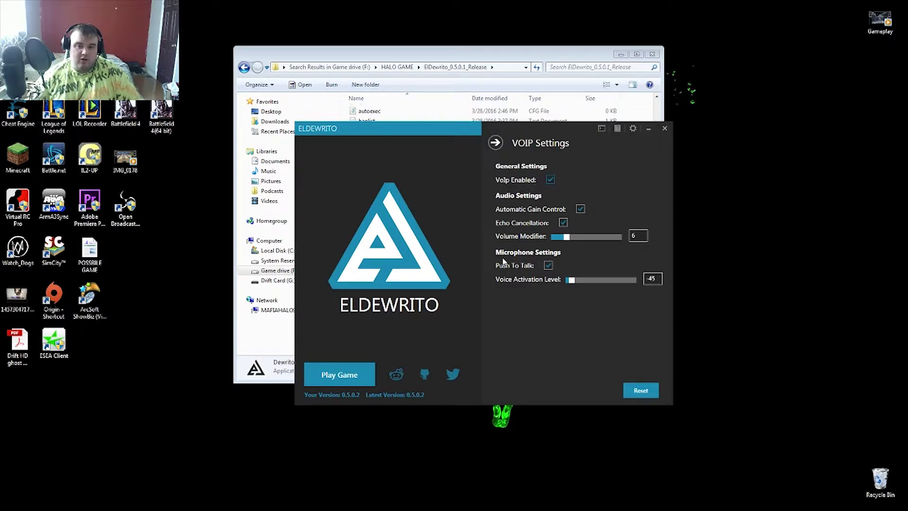
{"action": "left_click", "coordinate": [547, 263]}
{"action": "left_click", "coordinate": [547, 263]}
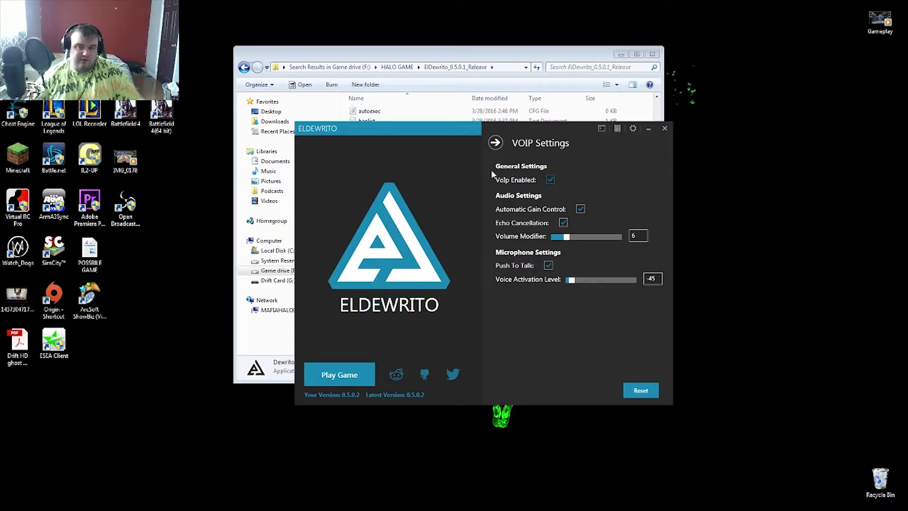
{"action": "left_click", "coordinate": [495, 143]}
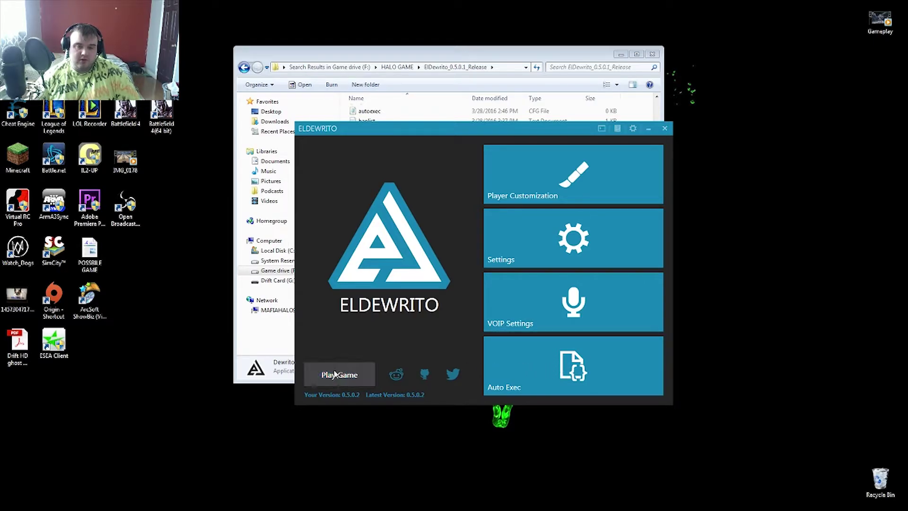
Start the game from the ElDewrito launcher and allow eldorado.exe to run.
{"action": "left_click", "coordinate": [351, 368]}
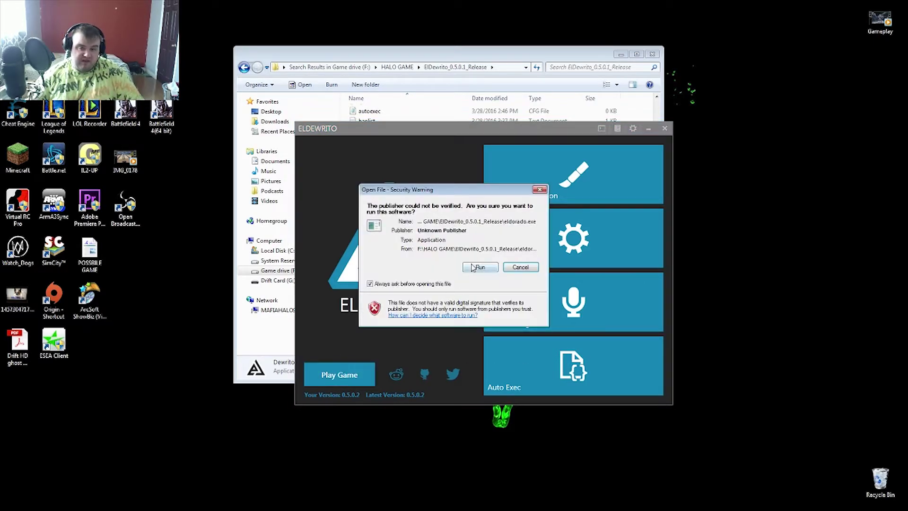
{"action": "left_click", "coordinate": [474, 268]}
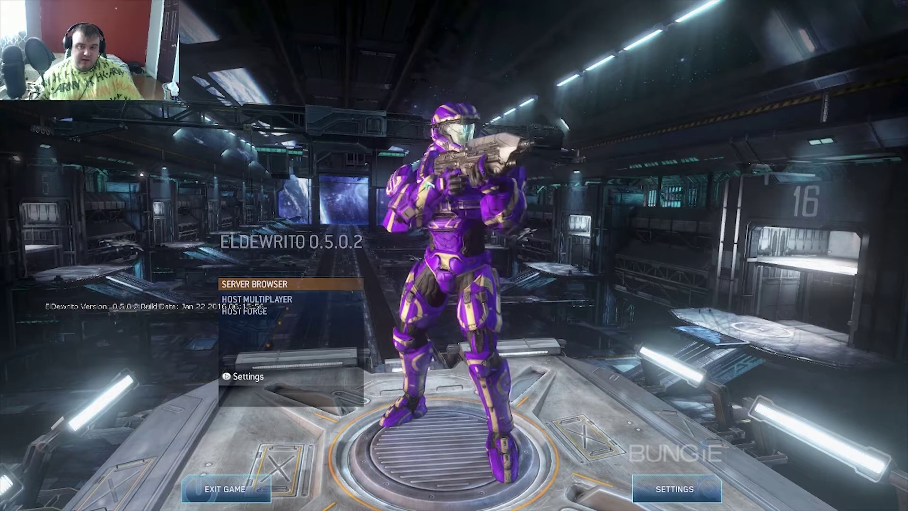
Review the in-game gameplay, controls, video and audio settings and close them without applying changes.
{"action": "left_click", "coordinate": [674, 488]}
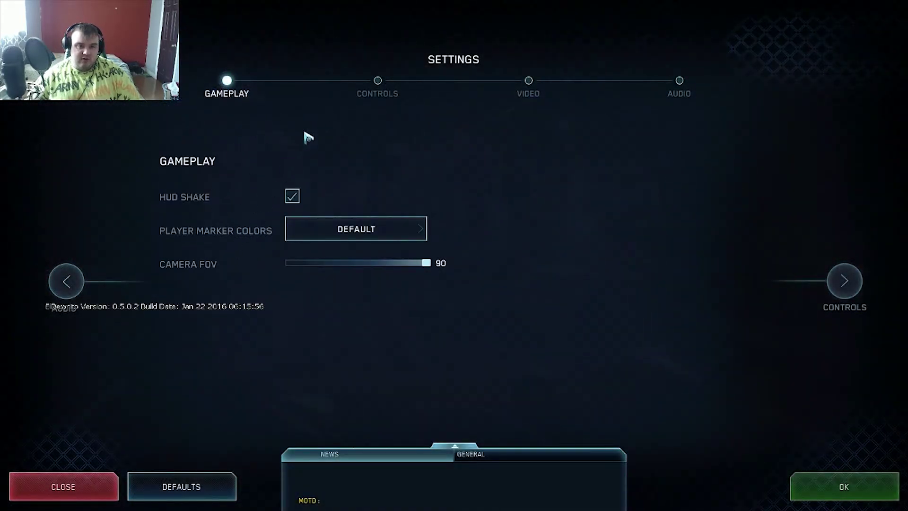
{"action": "left_click", "coordinate": [373, 94]}
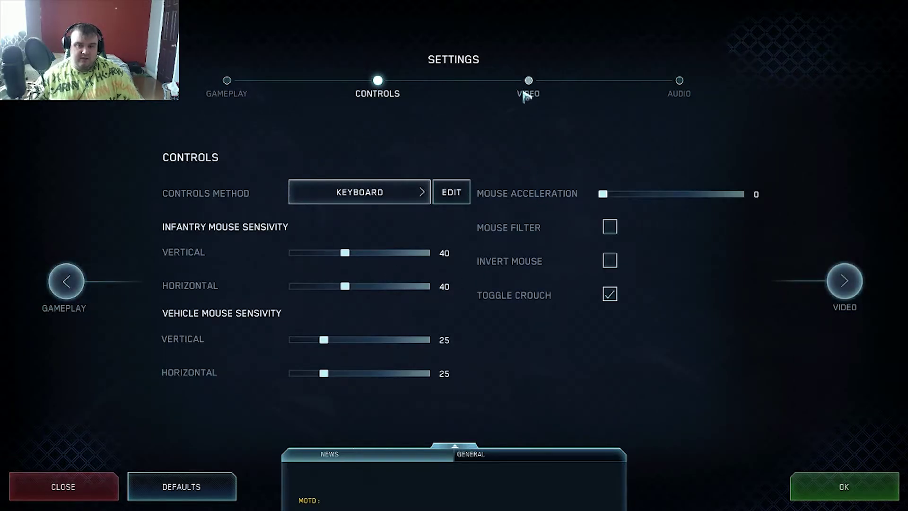
{"action": "left_click", "coordinate": [526, 94]}
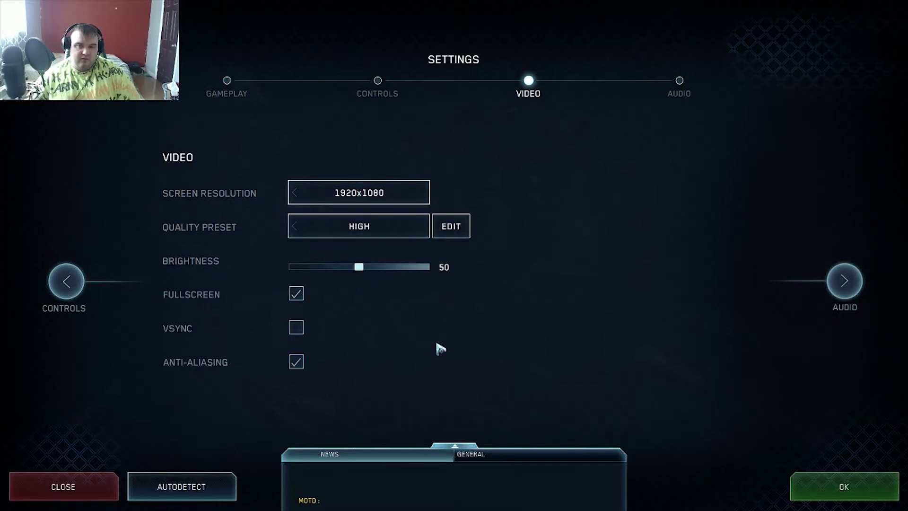
{"action": "left_click", "coordinate": [679, 96]}
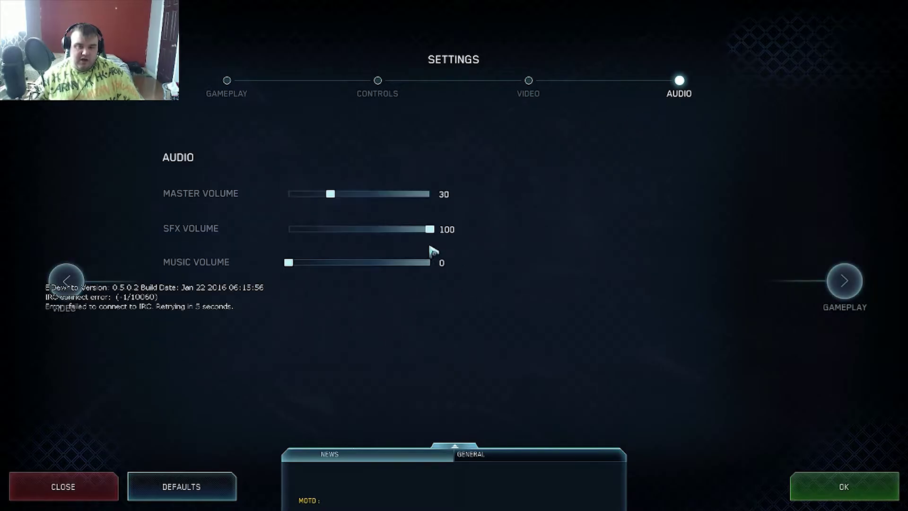
{"action": "left_click", "coordinate": [77, 486]}
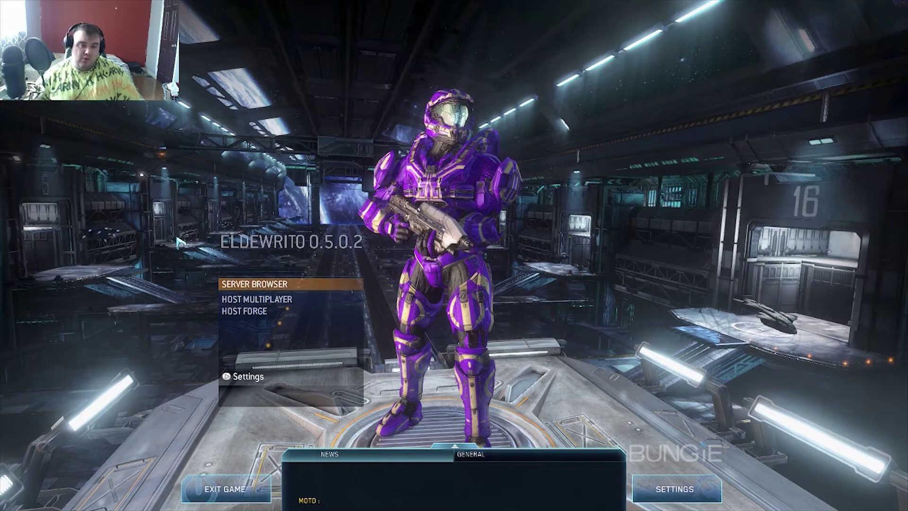
{"action": "key", "text": "Down"}
{"action": "key", "text": "Down"}
{"action": "key", "text": "Up"}
{"action": "key", "text": "Down"}
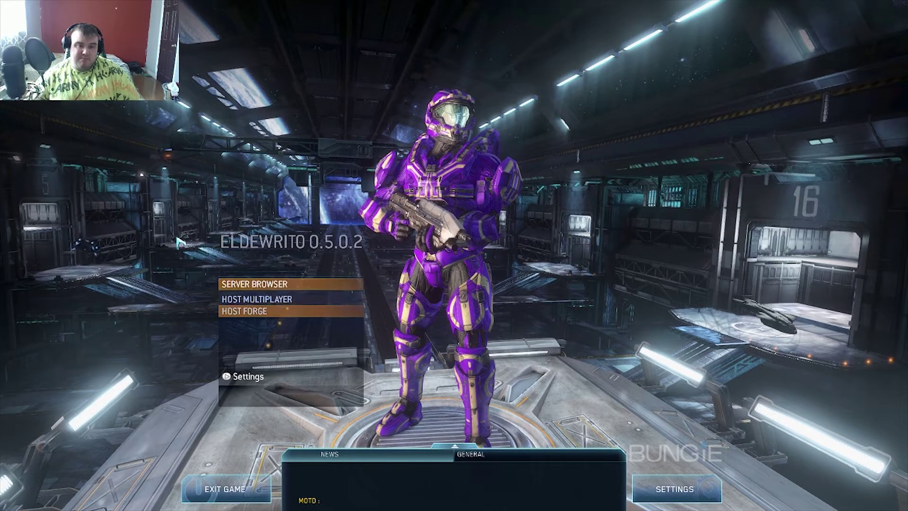
{"action": "key", "text": "Down"}
{"action": "key", "text": "Down"}
{"action": "key", "text": "Down"}
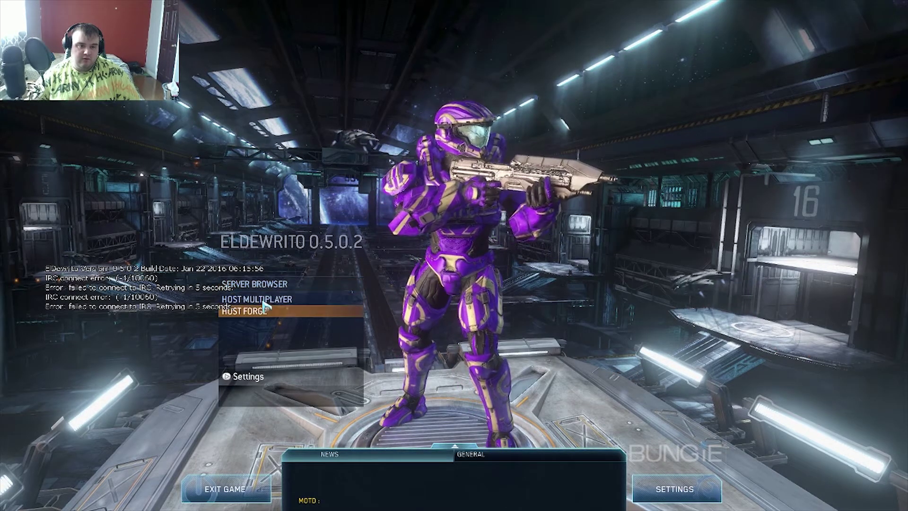
Open the Server Browser from the game's main menu.
{"action": "key", "text": "Up"}
{"action": "key", "text": "Up"}
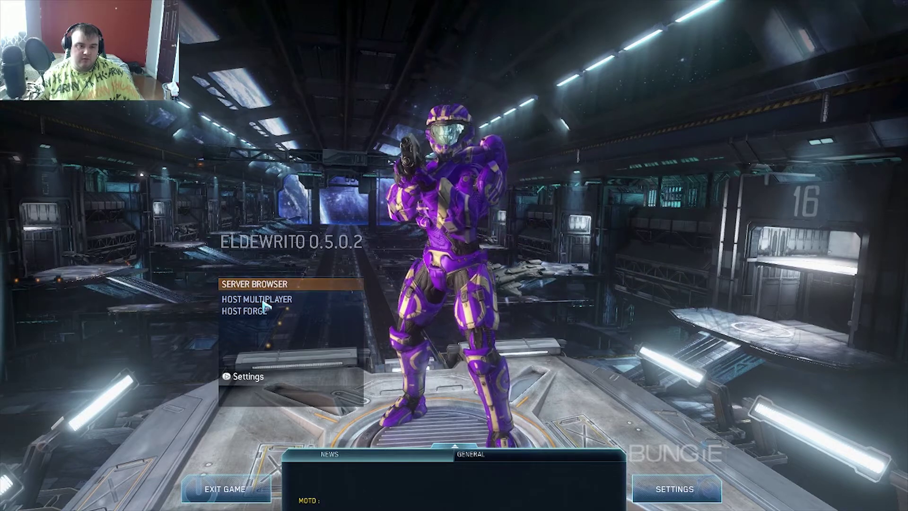
{"action": "key", "text": "Up"}
{"action": "key", "text": "Up"}
{"action": "key", "text": "Up"}
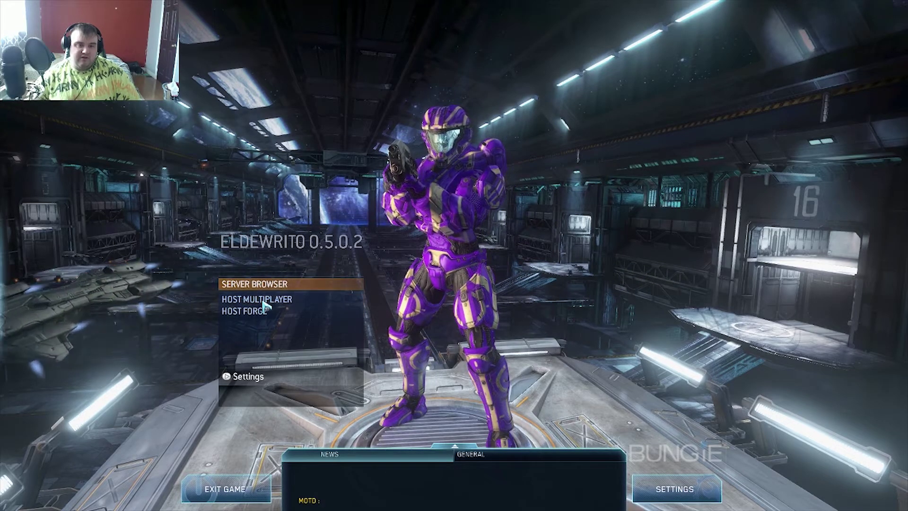
{"action": "key", "text": "Return"}
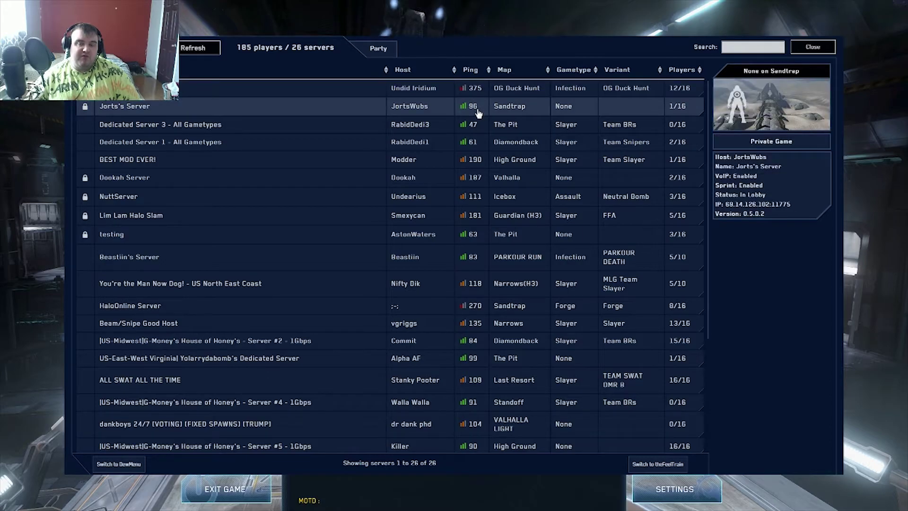
Sort the server list by player count from highest to lowest, and re-sort it by ping.
{"action": "left_click", "coordinate": [682, 70]}
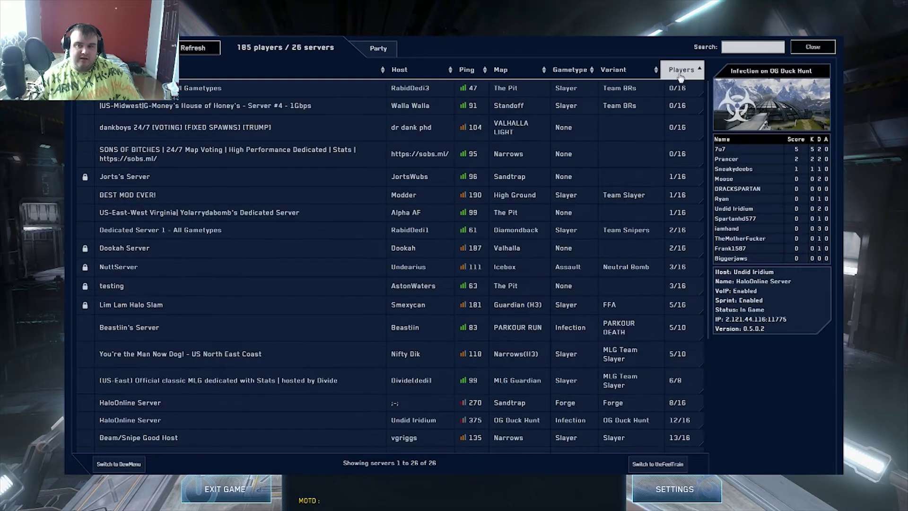
{"action": "left_click", "coordinate": [682, 71]}
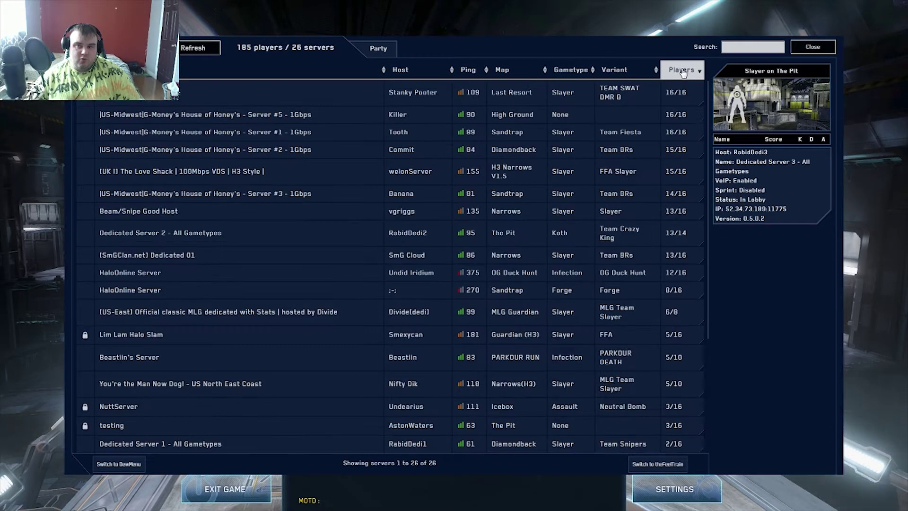
{"action": "left_click", "coordinate": [472, 70]}
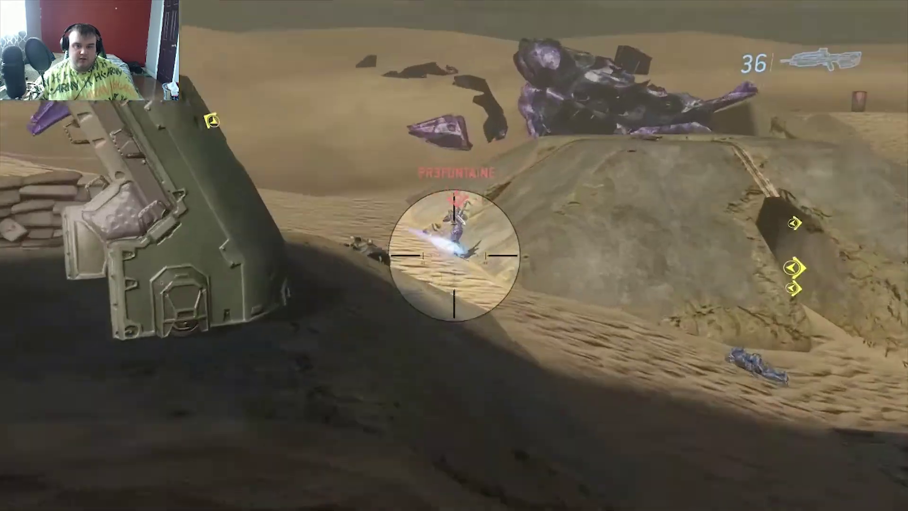
Play the Team BRs match, moving through the desert map and attacking opposing players with the battle rifle.
{"action": "left_click", "coordinate": [454, 256]}
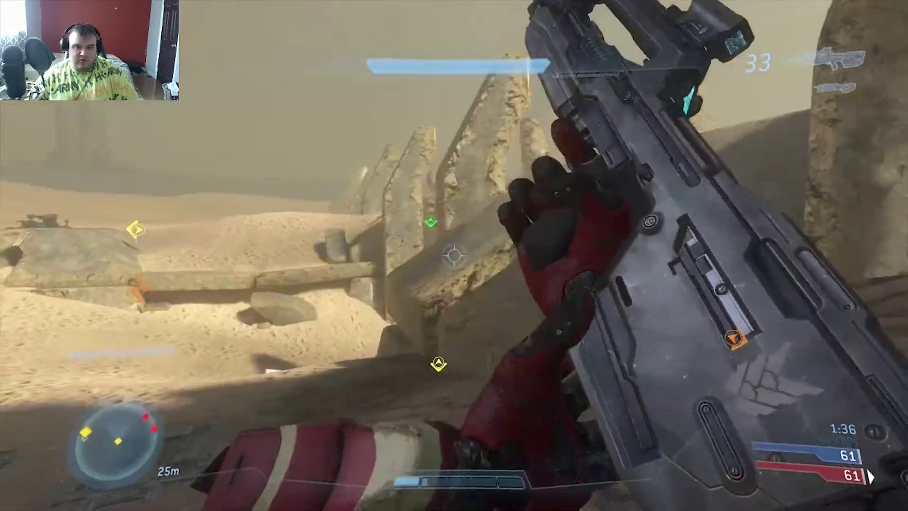
{"action": "key", "text": "w"}
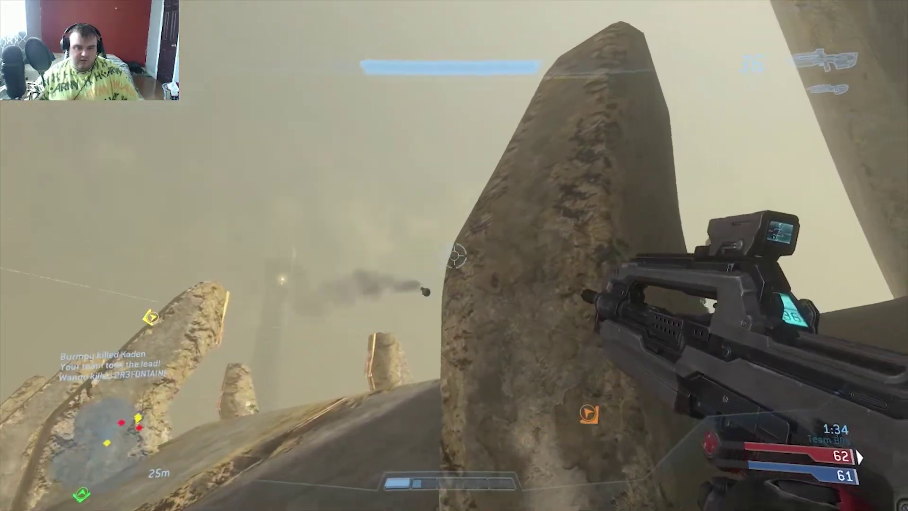
{"action": "key", "text": "g"}
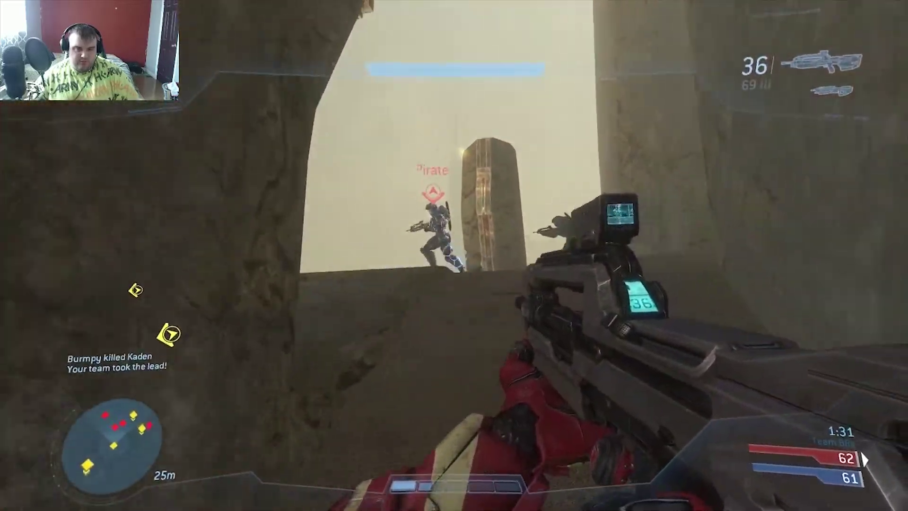
{"action": "left_click", "coordinate": [454, 256]}
{"action": "left_click", "coordinate": [454, 256]}
{"action": "key", "text": "q"}
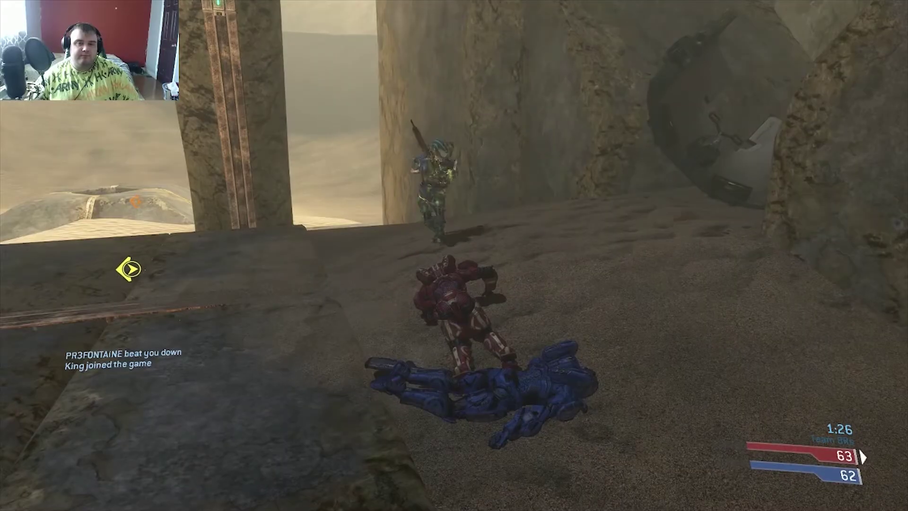
Leave the running match through the in-game menu and confirm leaving the game.
{"action": "key", "text": "Escape"}
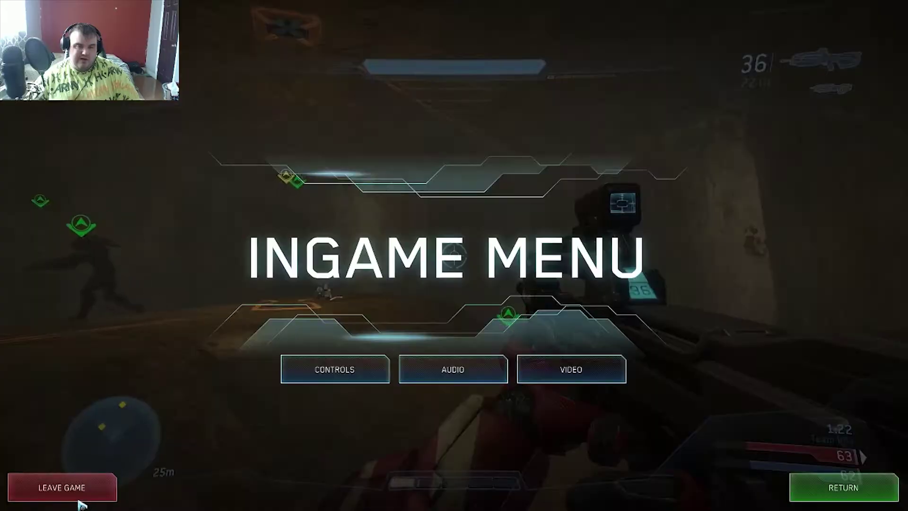
{"action": "left_click", "coordinate": [28, 487]}
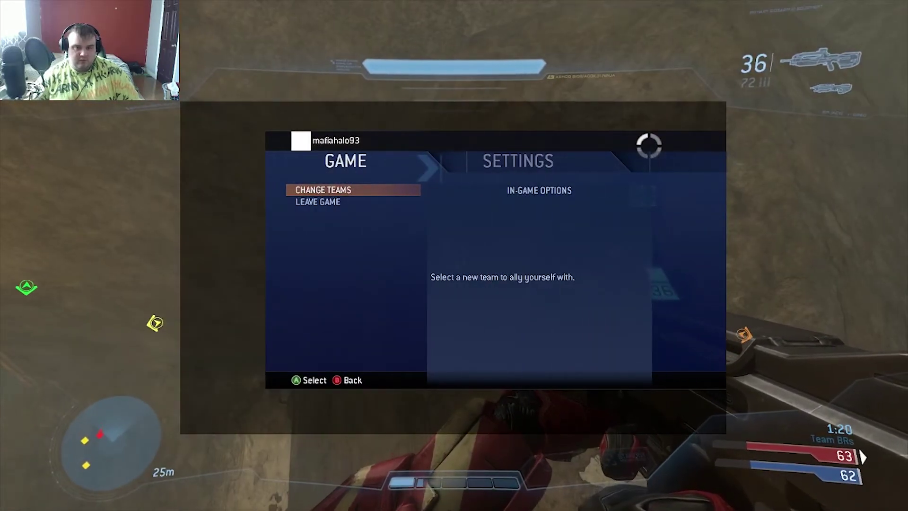
{"action": "key", "text": "Down"}
{"action": "key", "text": "Return"}
{"action": "key", "text": "Up"}
{"action": "key", "text": "Return"}
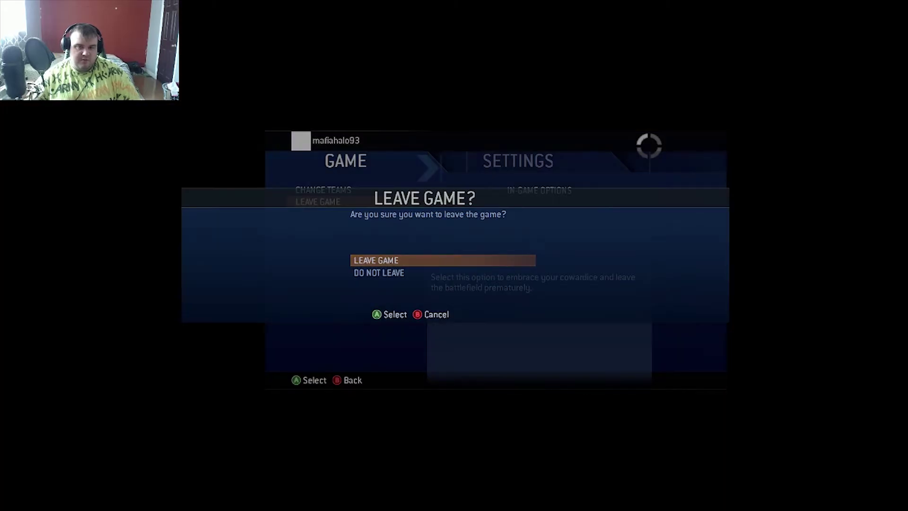